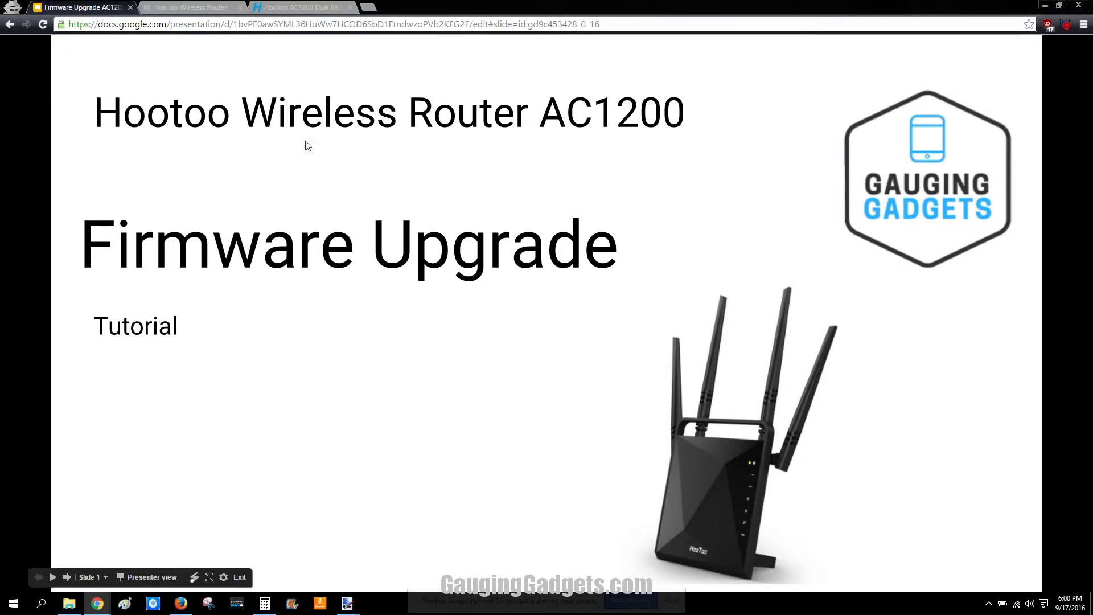
- Advance the slideshow past the firmware upgrade explanation to the Download slide
left_click(723, 153)
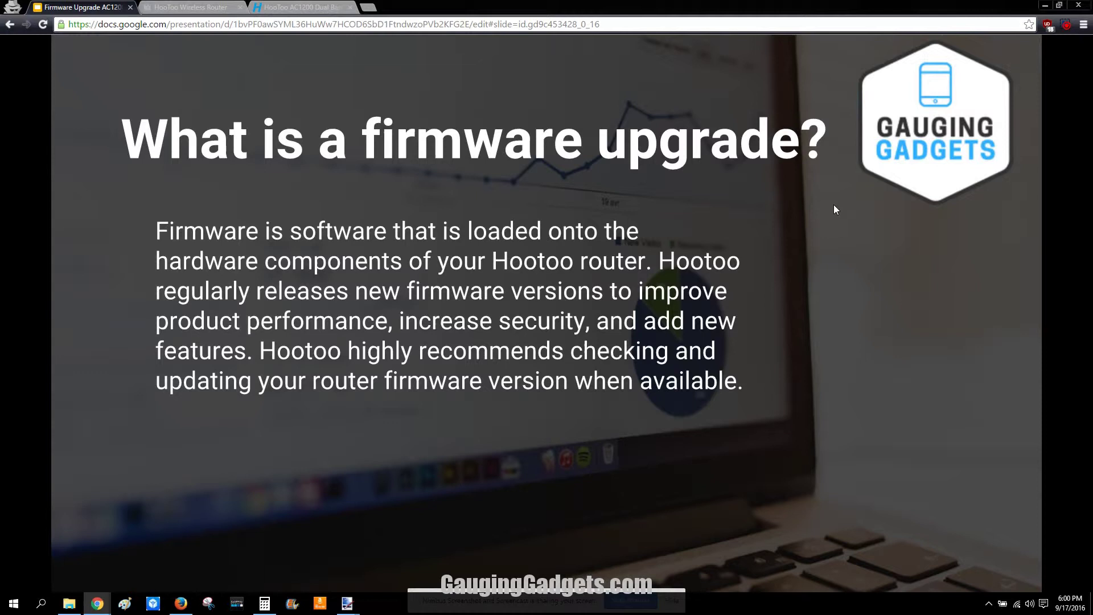
key("Right")
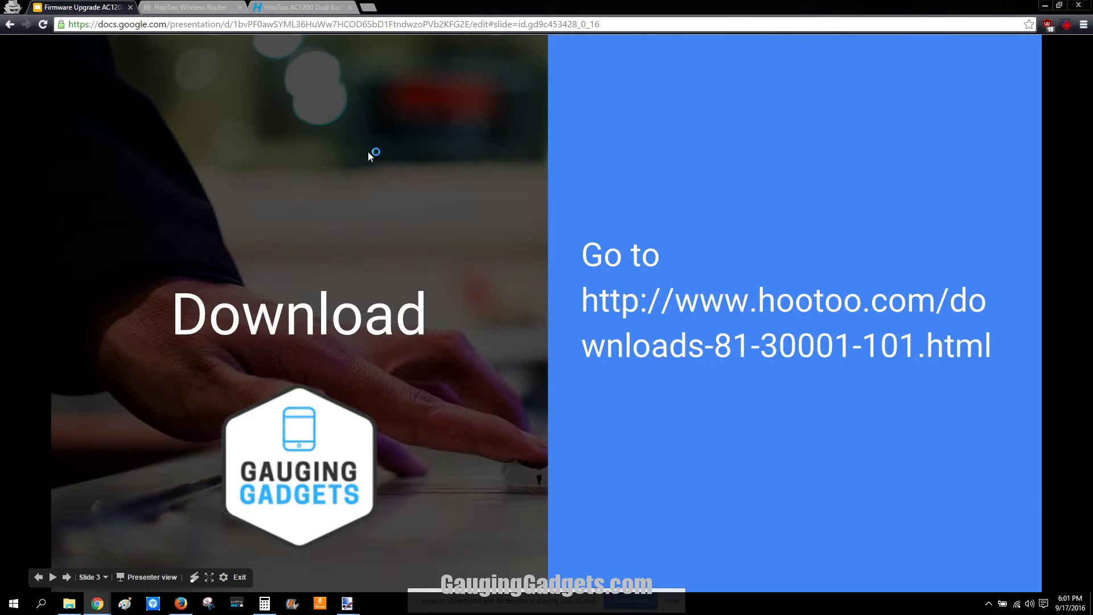
- Save Hootoo-HT-ND001-firmware.rar from the HooToo downloads page into Firmware Upgrade
left_click(299, 7)
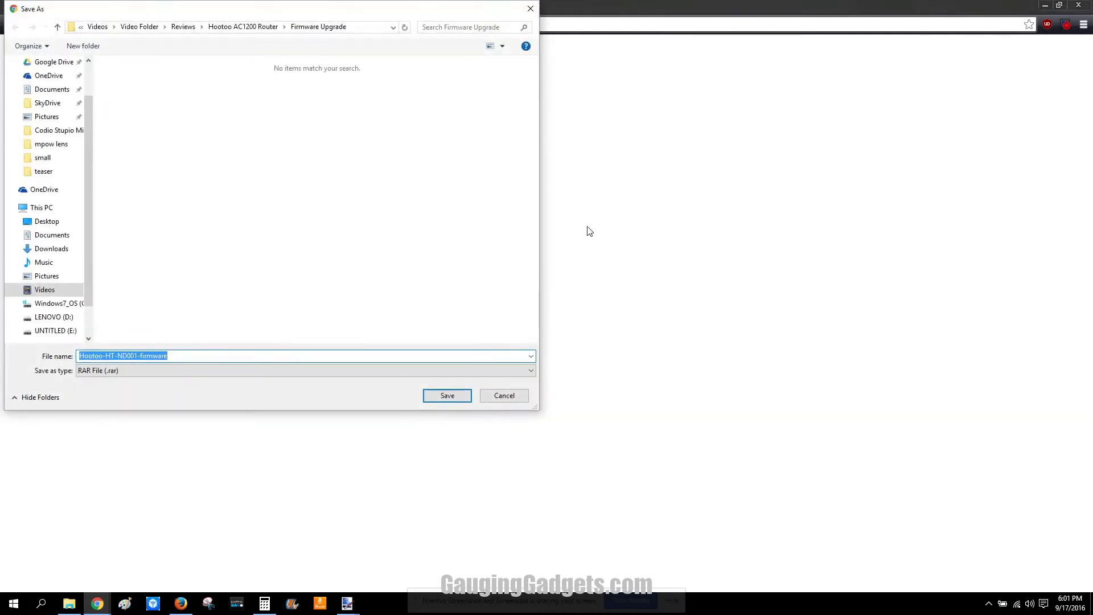
left_click(440, 395)
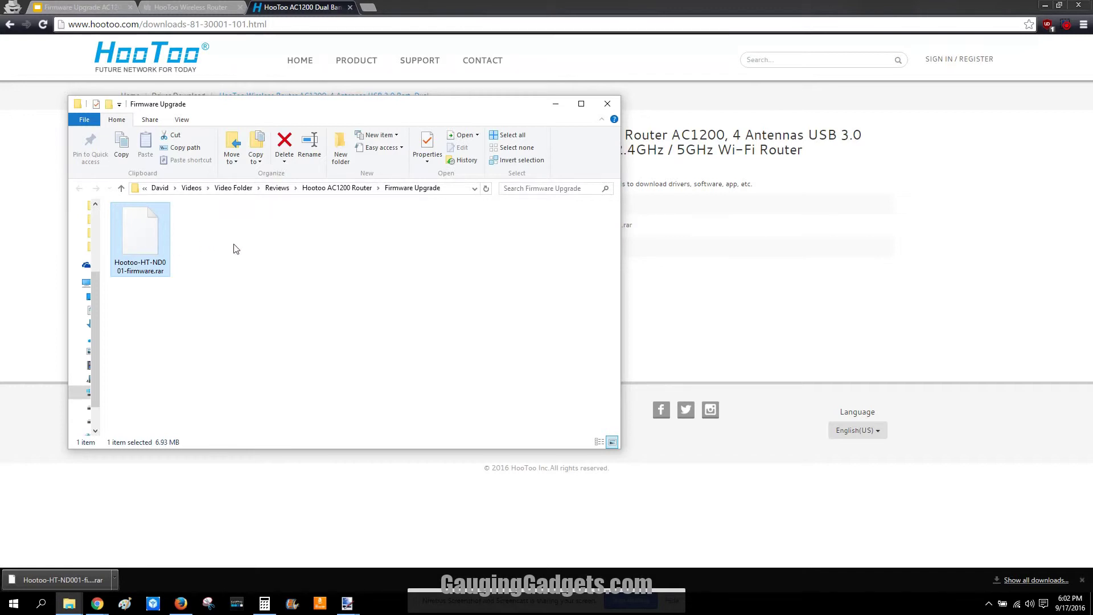
- Extract the .rar with 7-Zip into a Hootoo-HT-ND001-firmware folder, then minimize Explorer
right_click(143, 237)
mouse_move(171, 253)
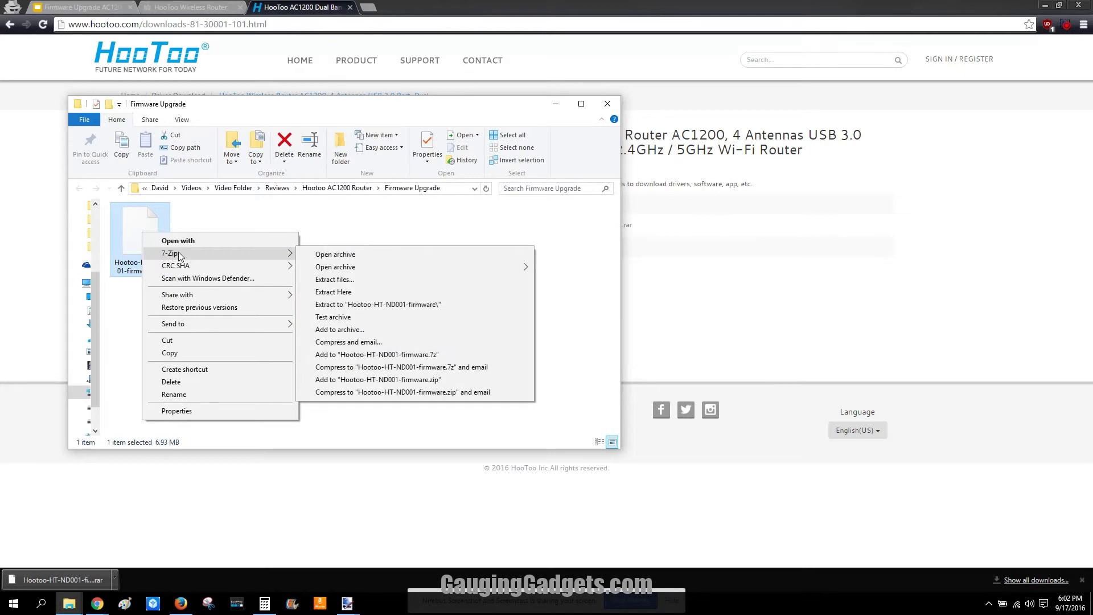
left_click(352, 280)
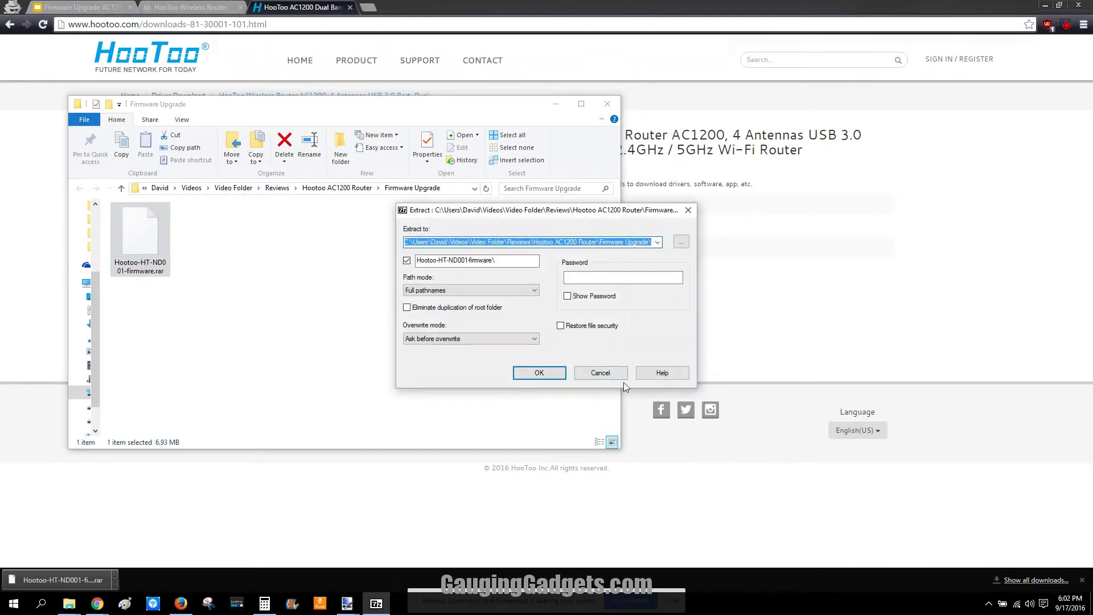
left_click(556, 380)
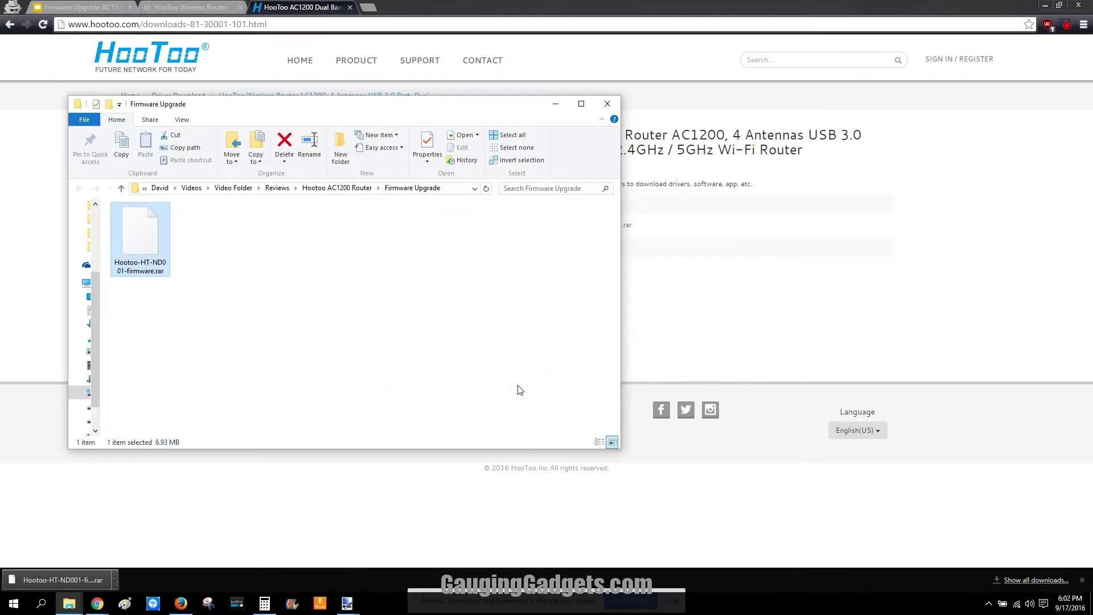
left_click(721, 303)
- Advance the slides to slide 4 with router address 10.10.10.252, briefly checking the router tab
left_click(92, 6)
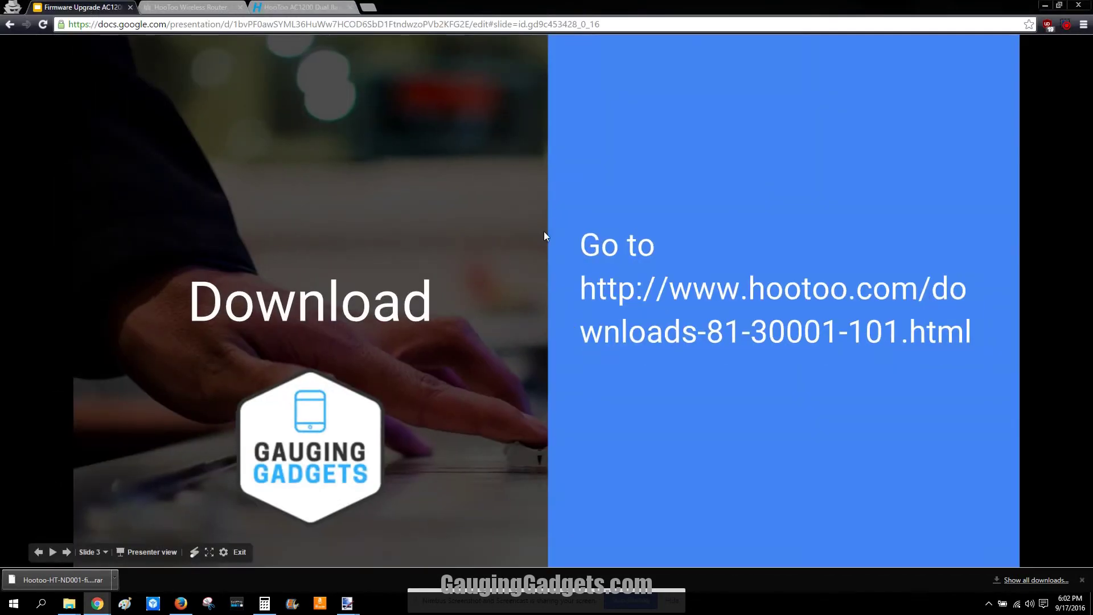
key("Right")
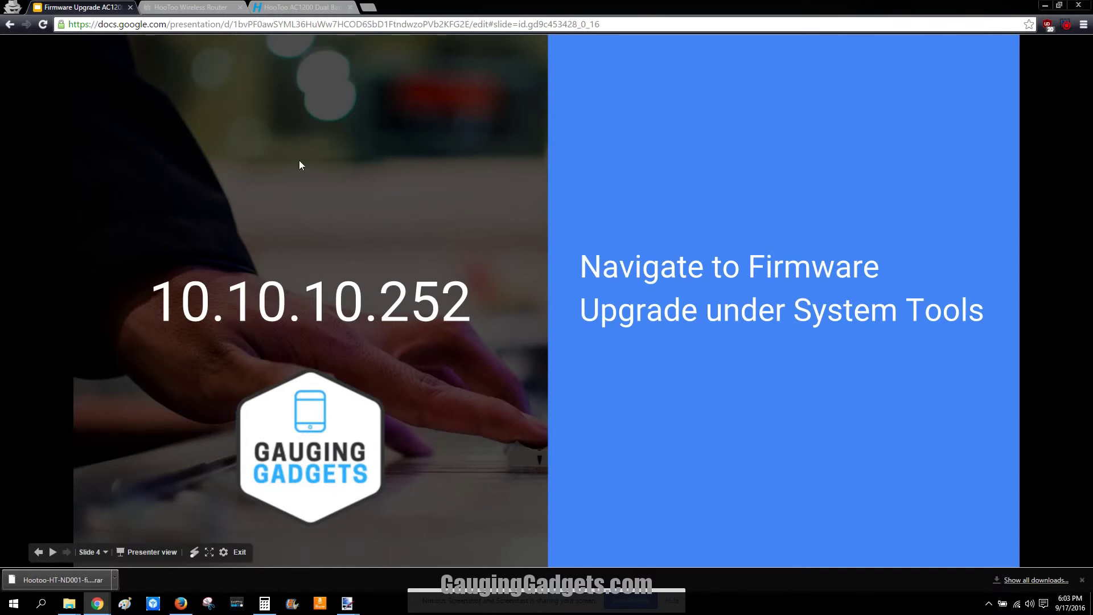
left_click(181, 9)
left_click(81, 8)
- Choose the extracted Hootoo-HT-ND001-V002R001C02B14 file for upload on the Firmware Upgrade page
left_click(198, 10)
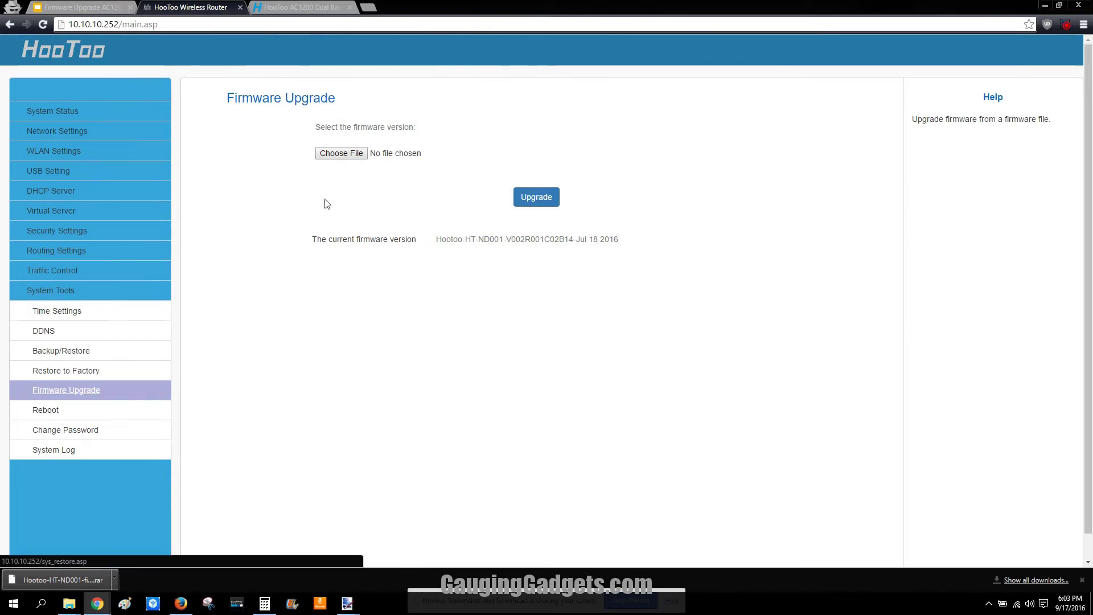
left_click(342, 154)
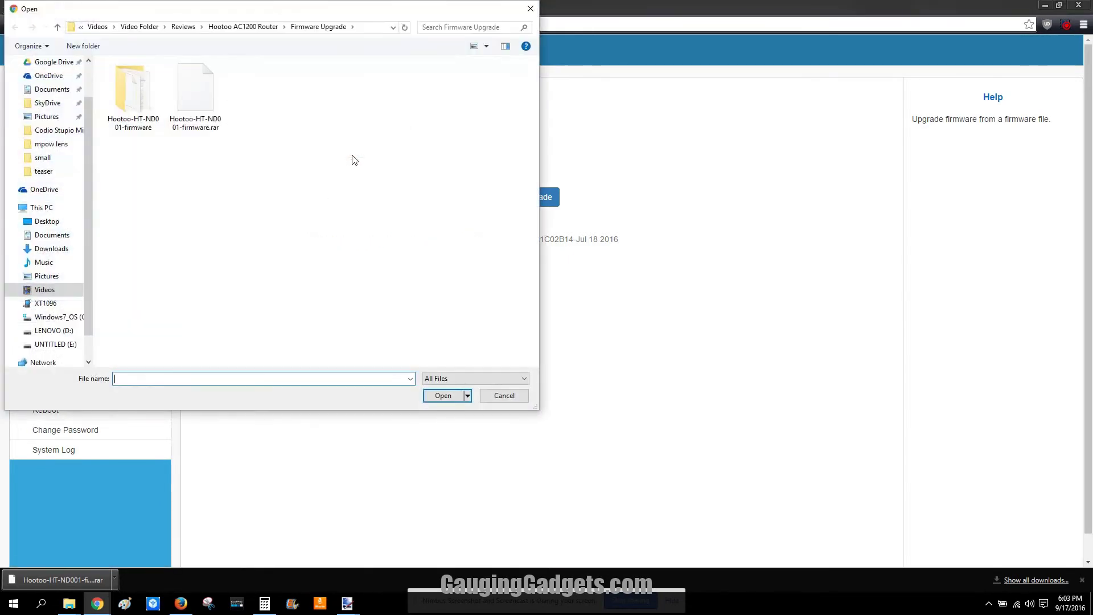
double_click(141, 111)
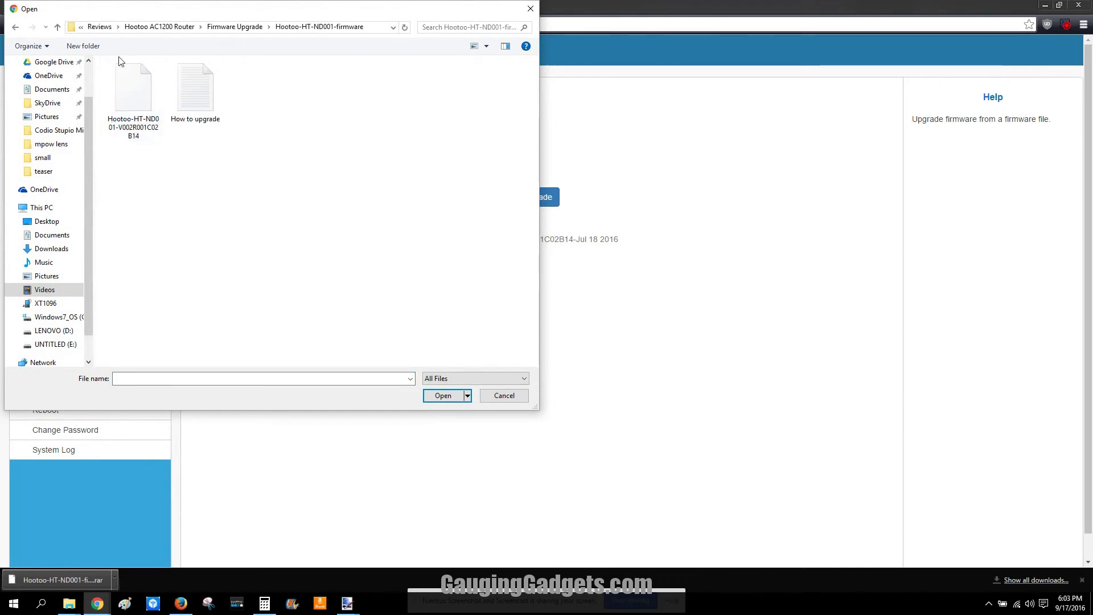
left_click(142, 111)
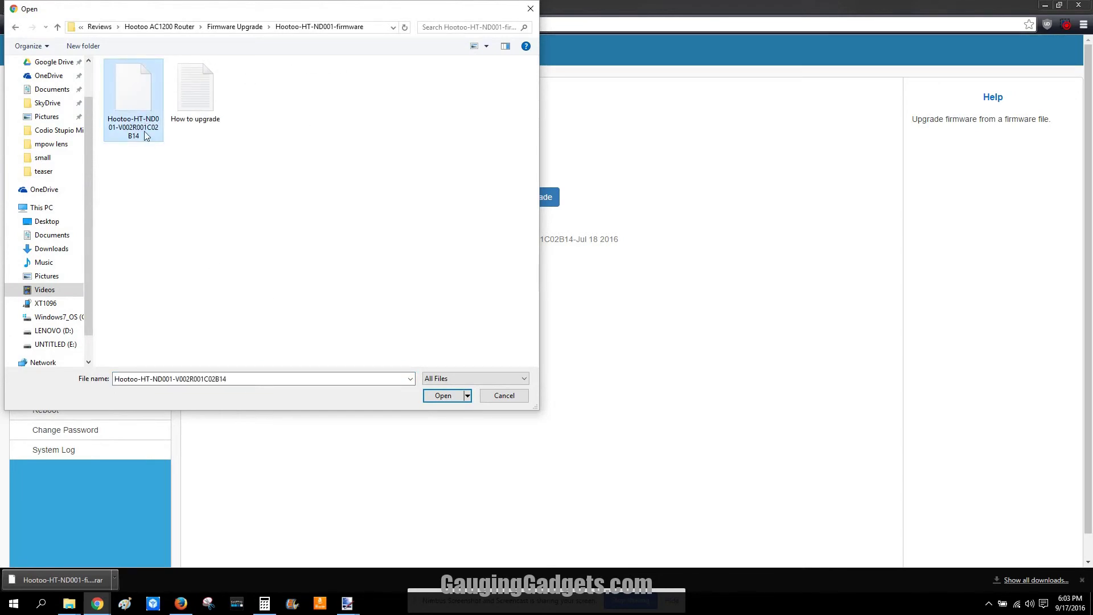
left_click(444, 397)
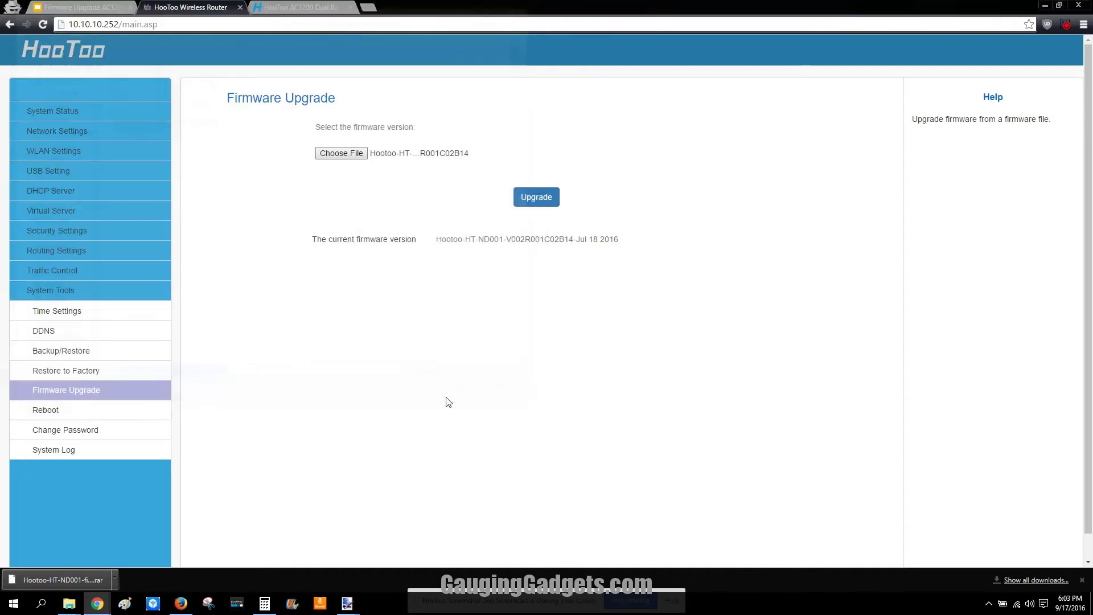
- Start the router firmware upgrade and confirm it in the 'Are you sure' dialog
left_click(539, 205)
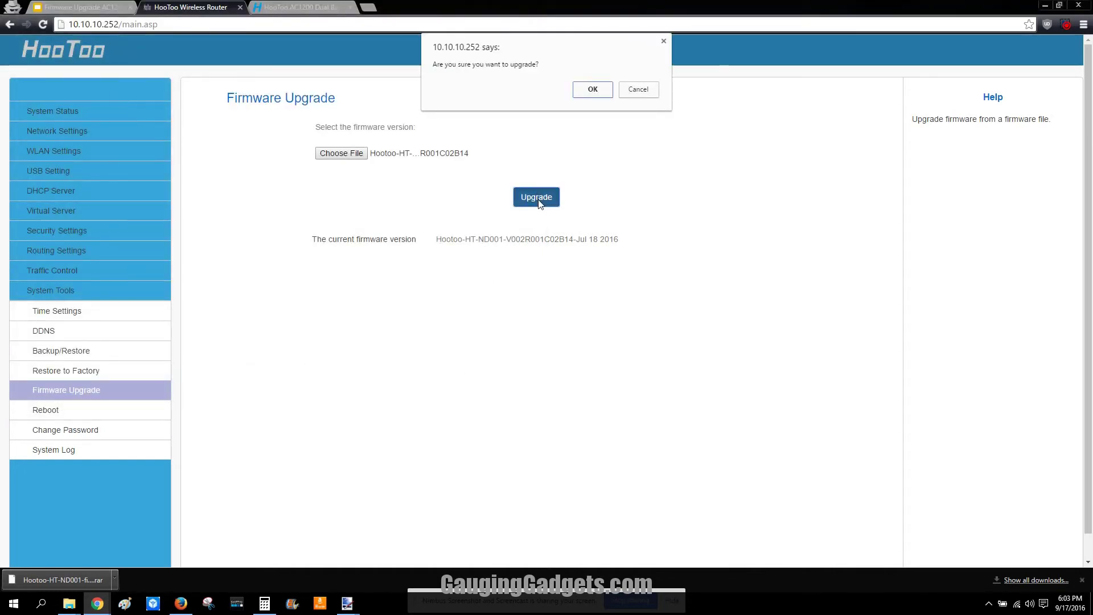
left_click(592, 90)
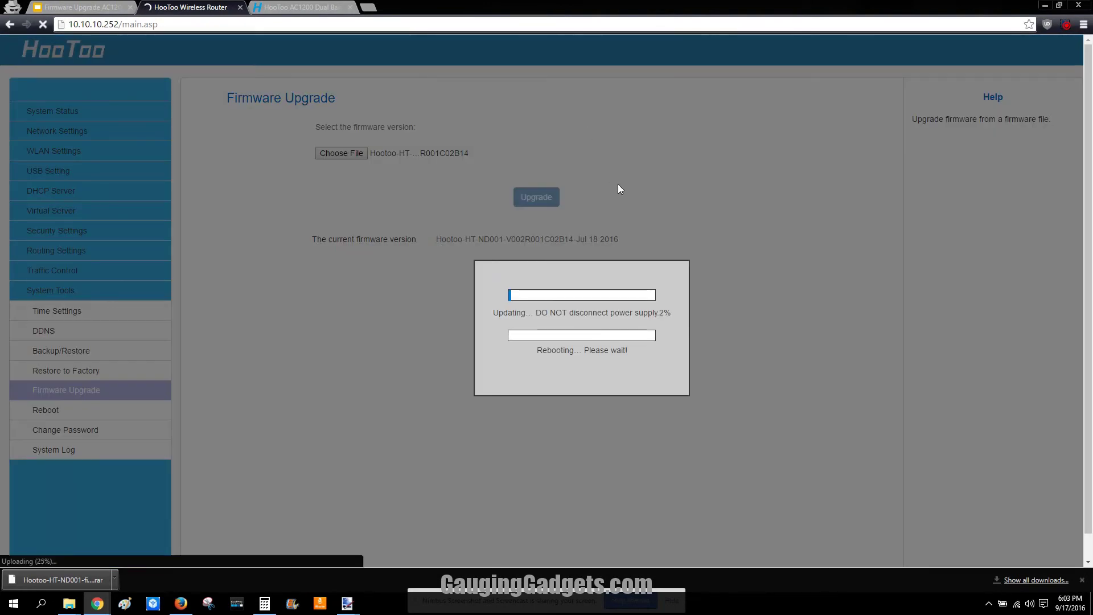